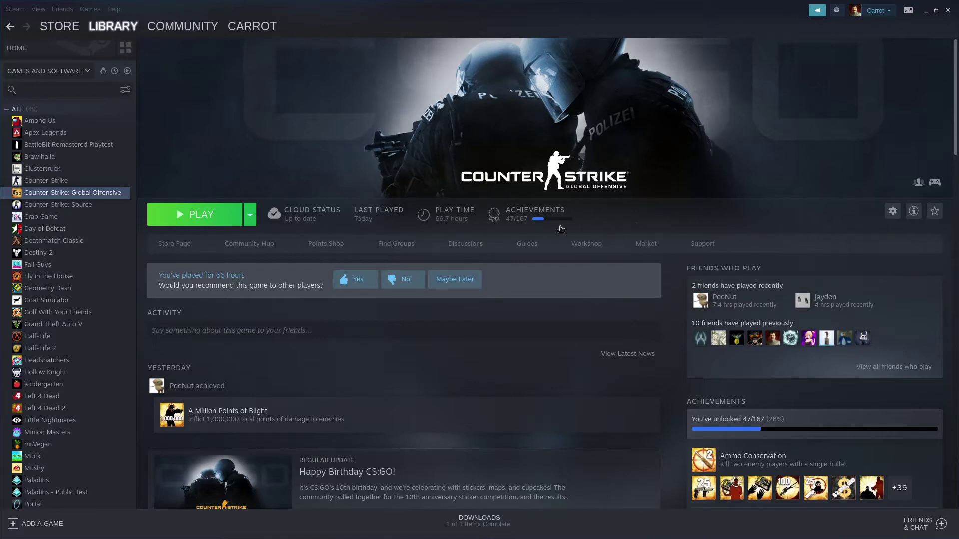
Try to launch Counter-Strike: Global Offensive from the library.
{"action": "left_click", "coordinate": [229, 220]}
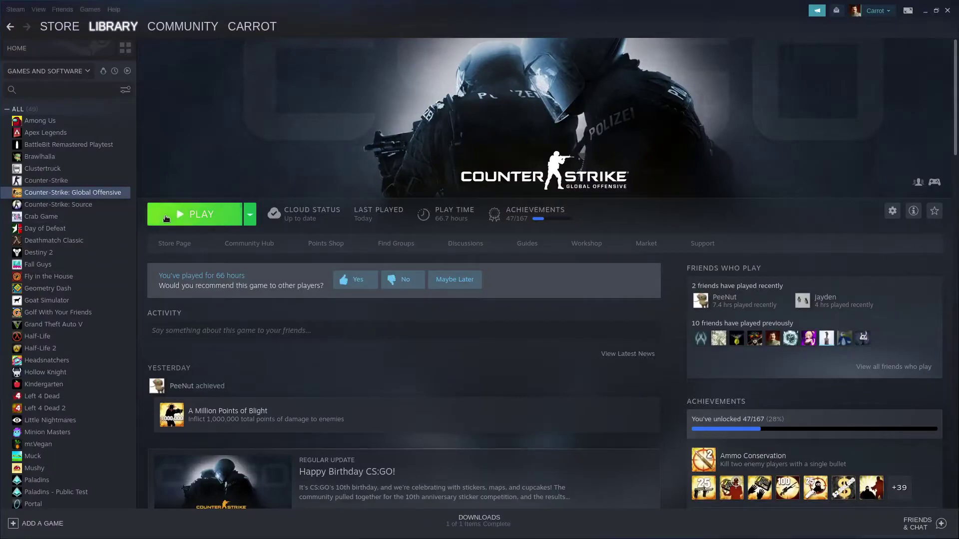
{"action": "left_click", "coordinate": [193, 214]}
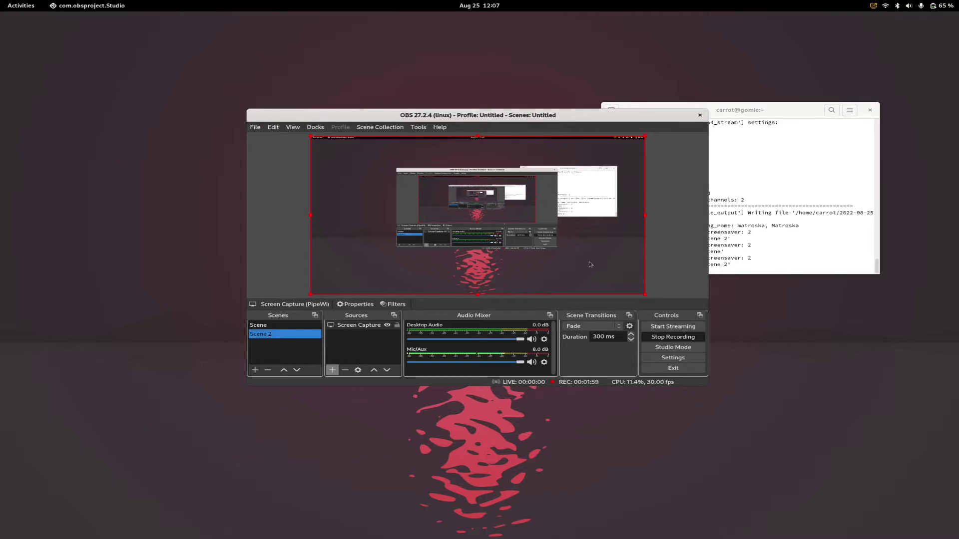
{"action": "left_click_drag", "start_coordinate": [669, 115], "coordinate": [34, 89]}
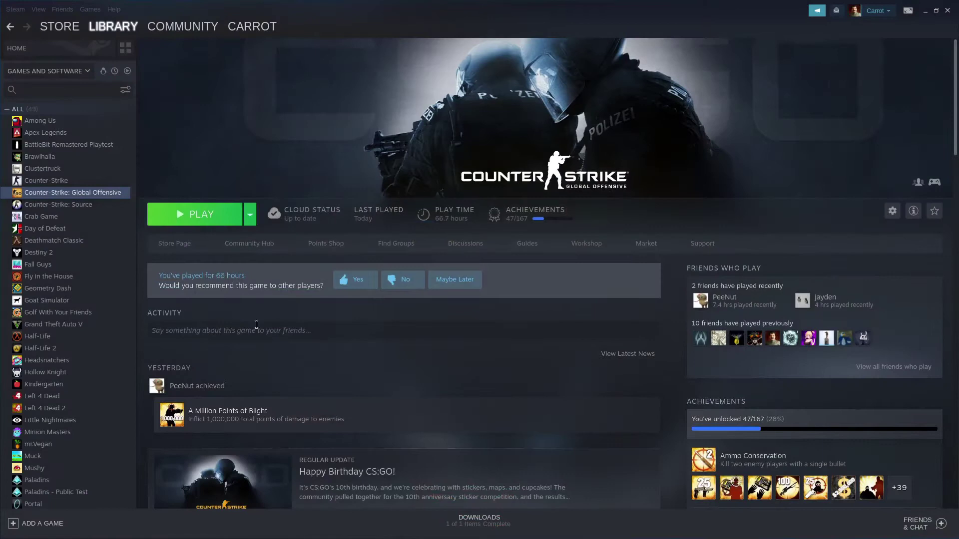
Set the launch options of Counter-Strike: Global Offensive to "-nojoy -novid" in the game's properties.
{"action": "right_click", "coordinate": [71, 194]}
{"action": "left_click", "coordinate": [94, 254]}
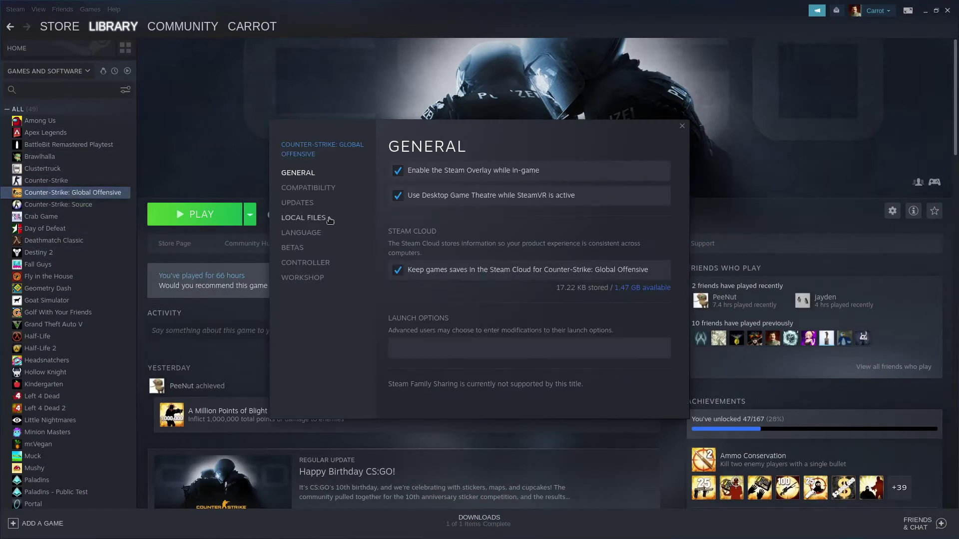
{"action": "left_click", "coordinate": [322, 218]}
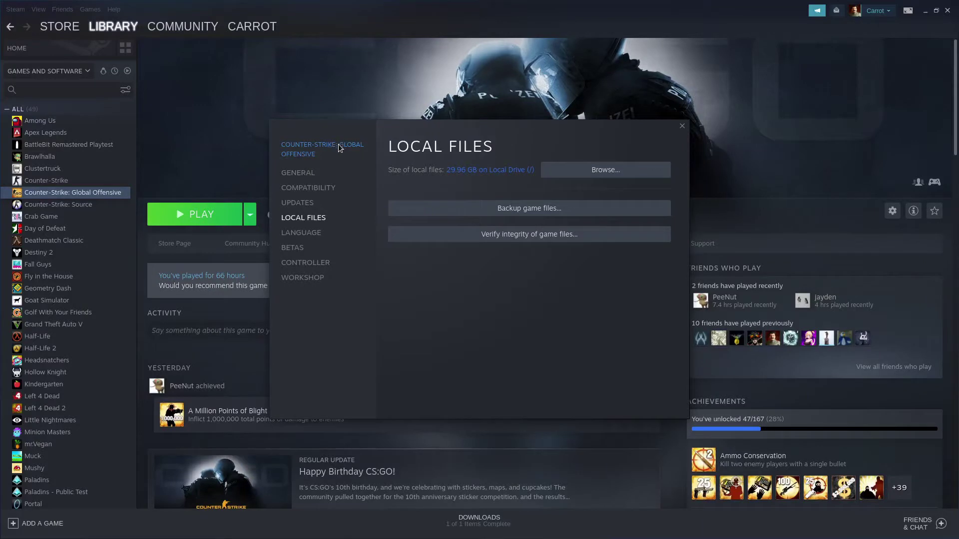
{"action": "left_click", "coordinate": [315, 174]}
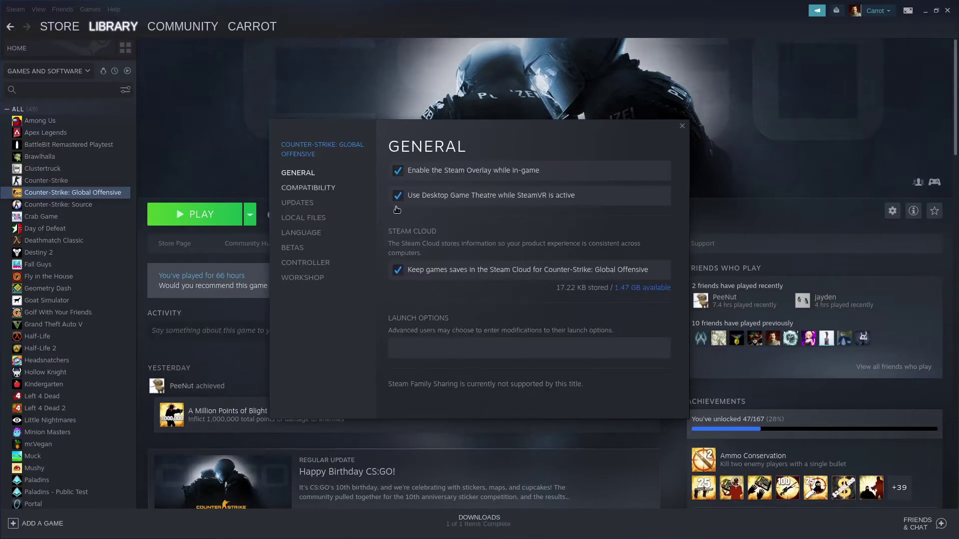
{"action": "left_click", "coordinate": [522, 348]}
{"action": "type", "text": "-nojoy "}
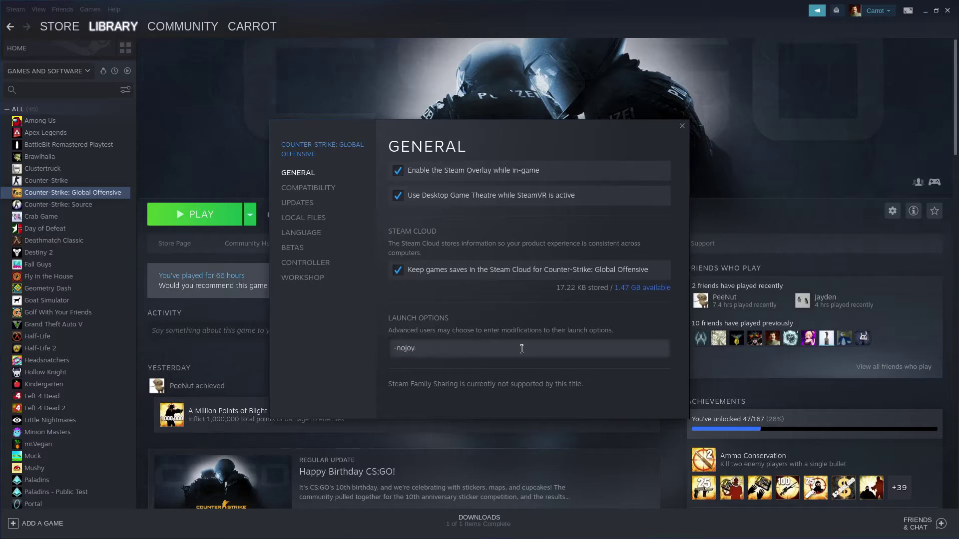
{"action": "type", "text": "-novid"}
Browse the game's local files and delete the videos folder inside csgo/panorama.
{"action": "left_click", "coordinate": [320, 219]}
{"action": "left_click", "coordinate": [594, 171]}
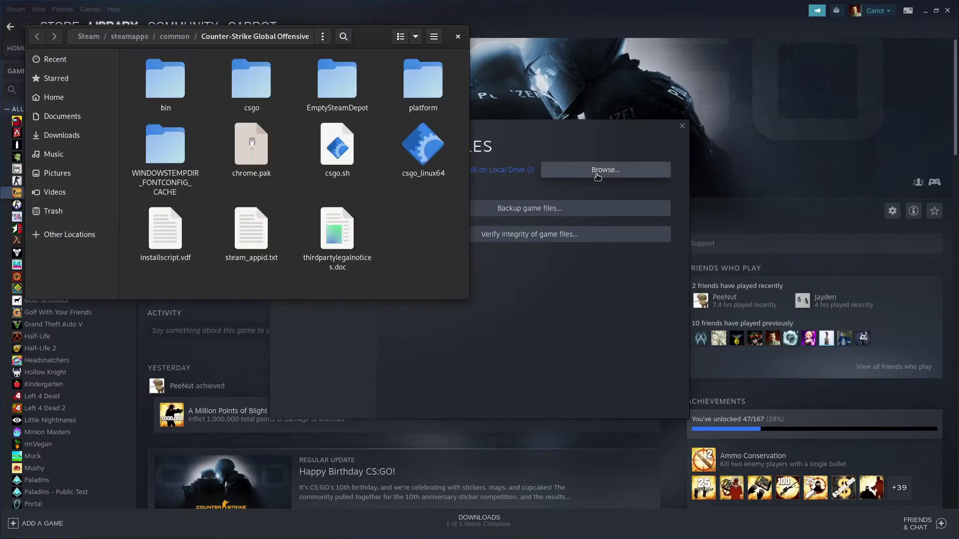
{"action": "left_click", "coordinate": [258, 94]}
{"action": "double_click", "coordinate": [258, 94]}
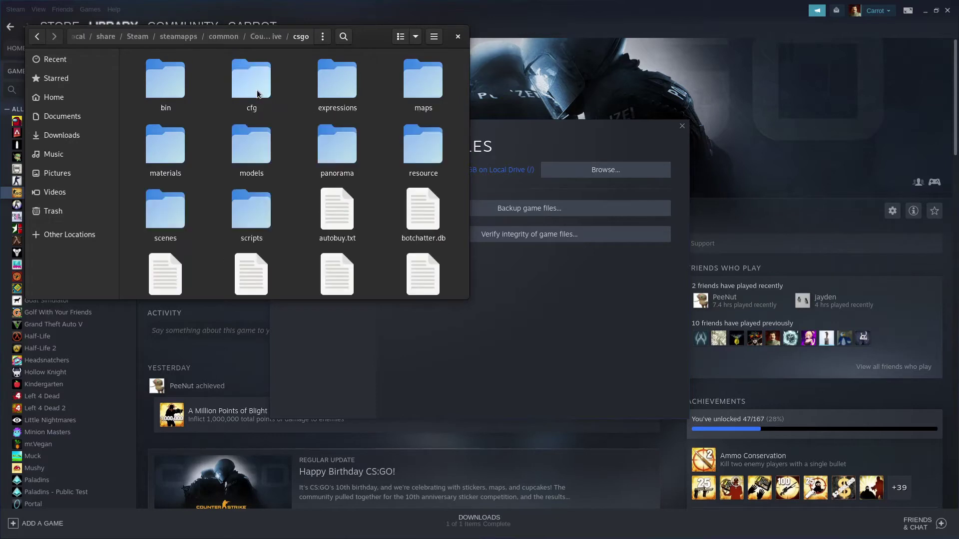
{"action": "double_click", "coordinate": [324, 144]}
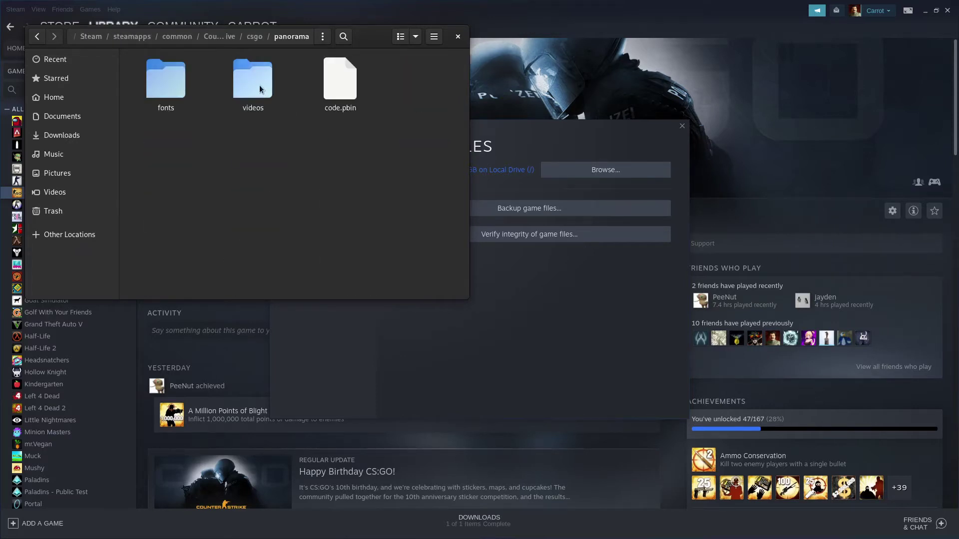
{"action": "left_click", "coordinate": [259, 89]}
{"action": "key", "text": "Delete"}
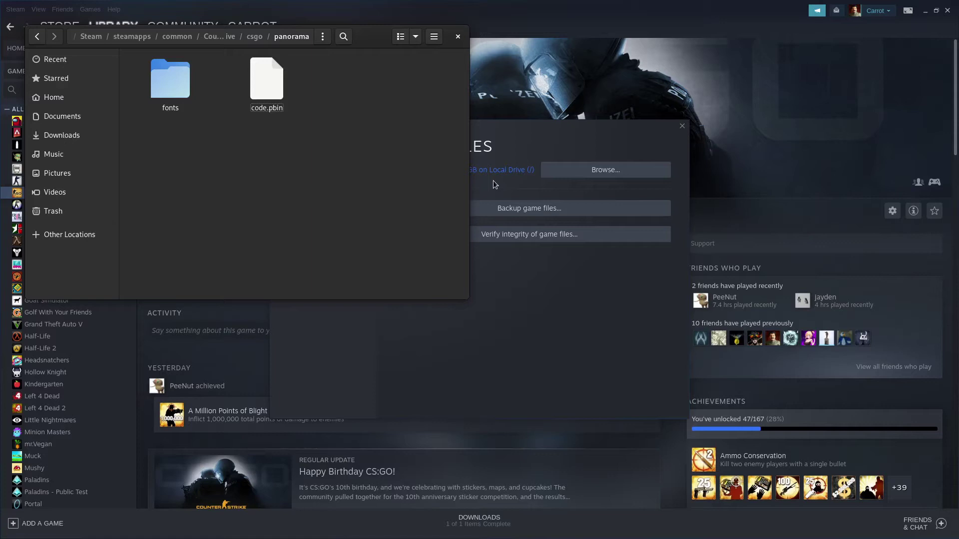
{"action": "left_click", "coordinate": [458, 37]}
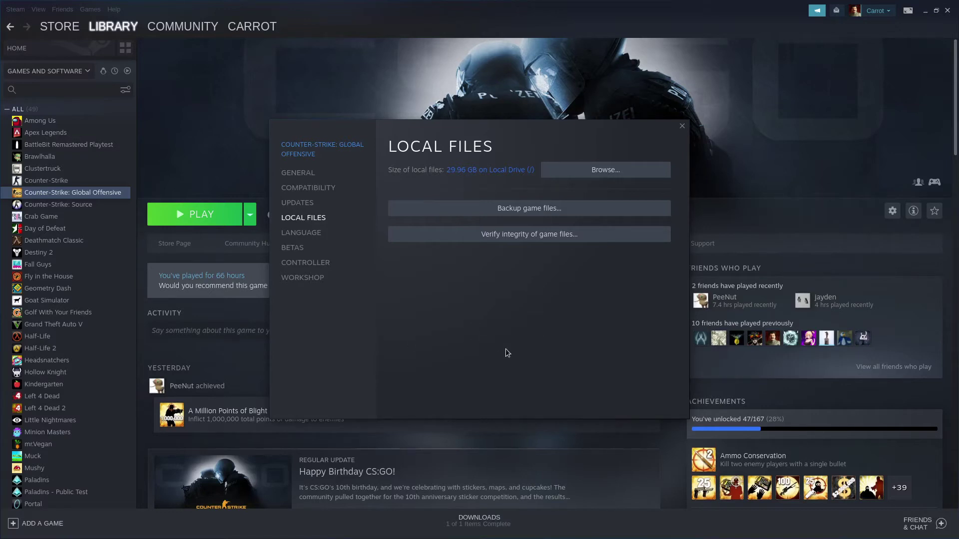
Close the game's properties and launch Counter-Strike: Global Offensive.
{"action": "left_click", "coordinate": [681, 126]}
{"action": "left_click", "coordinate": [227, 215]}
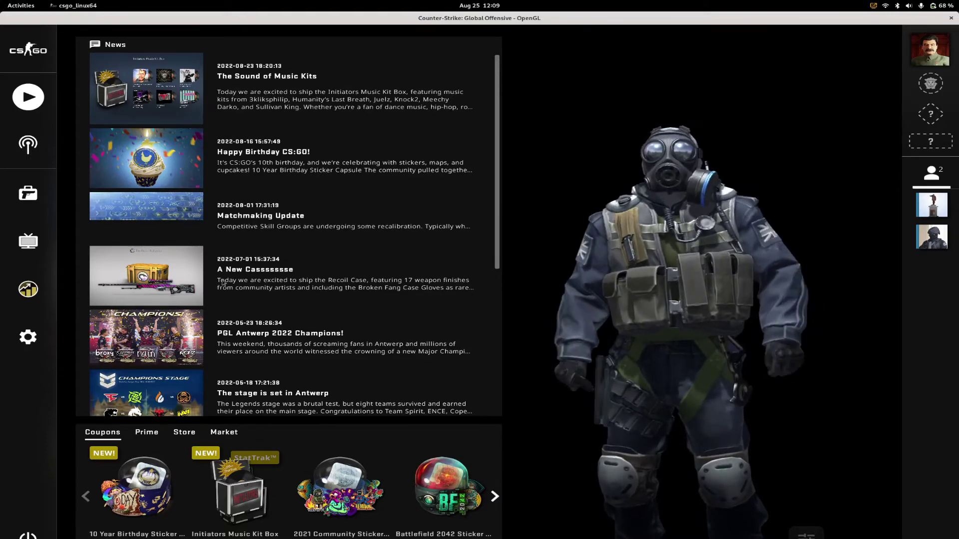
Open the game's video settings and examine the advanced options, including the choices for Multicore Rendering.
{"action": "left_click", "coordinate": [23, 347]}
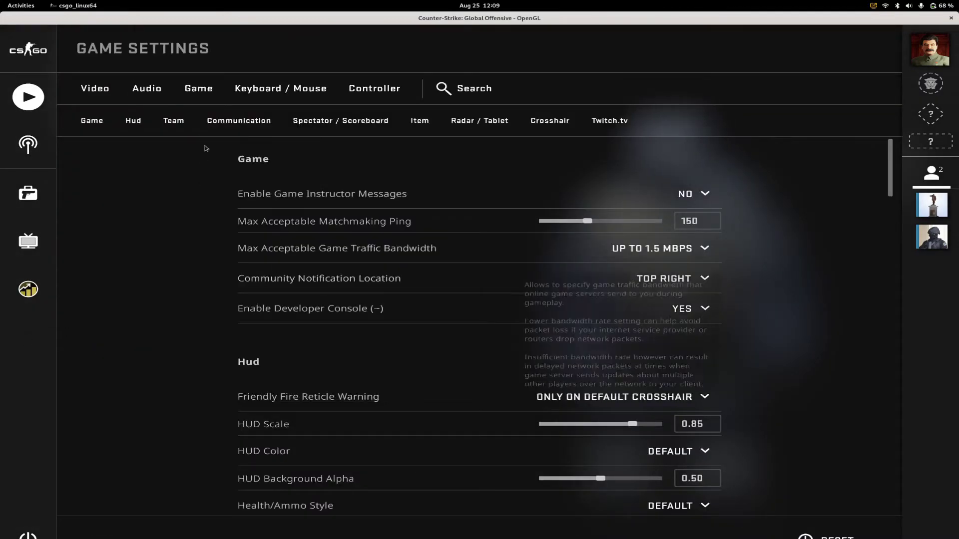
{"action": "left_click", "coordinate": [101, 94]}
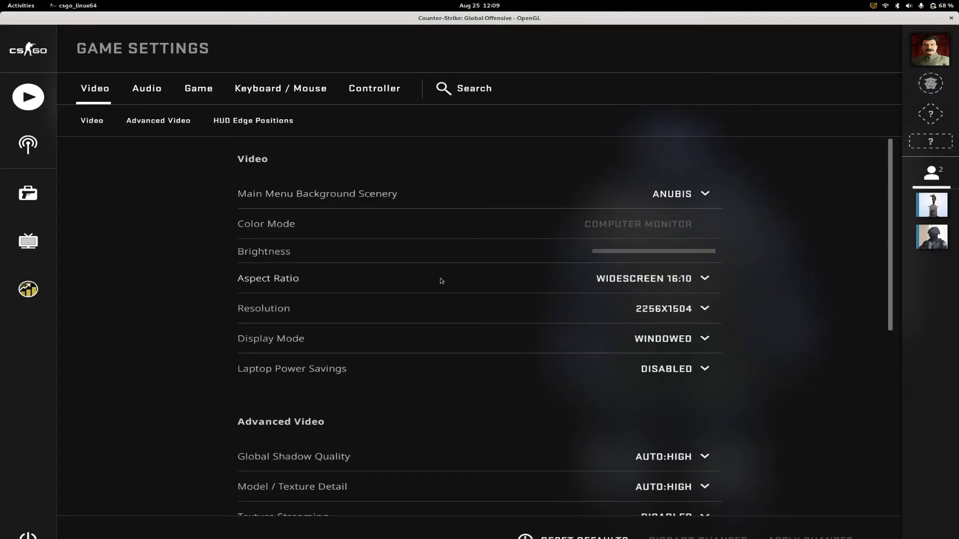
{"action": "scroll", "coordinate": [738, 336], "scroll_direction": "down", "scroll_amount": 7}
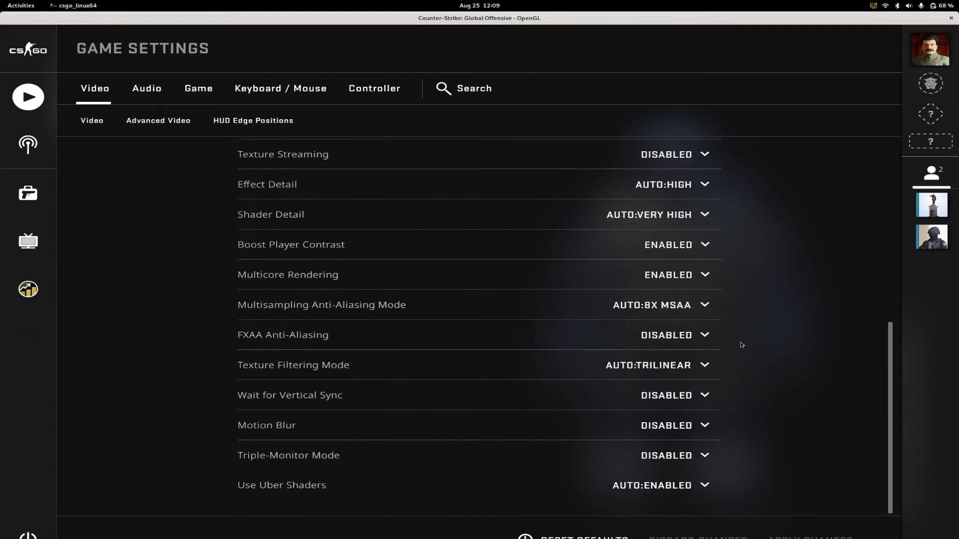
{"action": "left_click", "coordinate": [646, 271]}
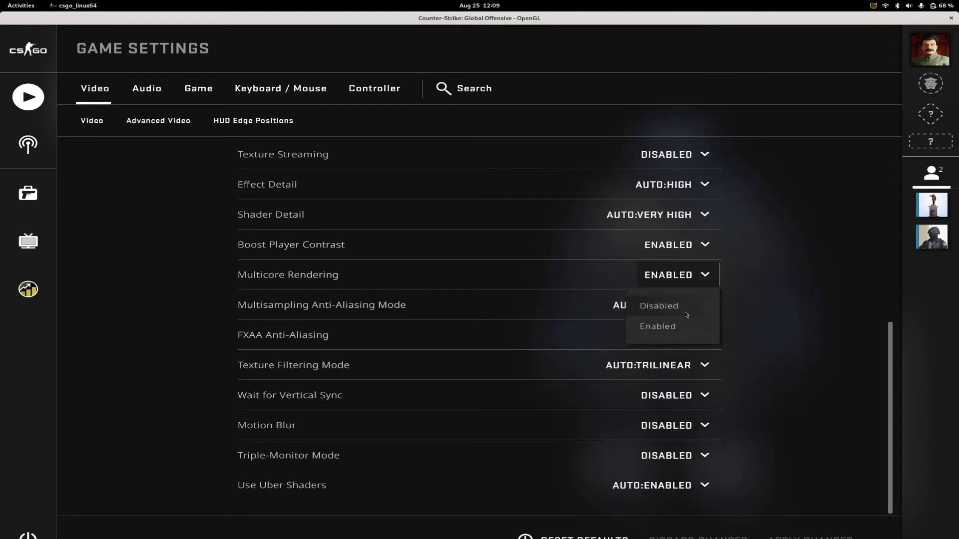
{"action": "left_click", "coordinate": [793, 272]}
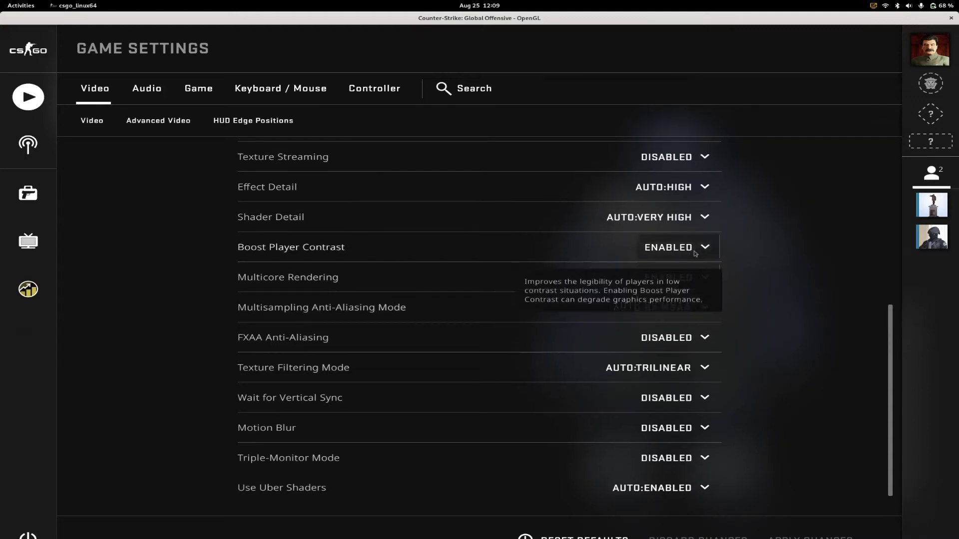
{"action": "scroll", "coordinate": [693, 252], "scroll_direction": "up", "scroll_amount": 3}
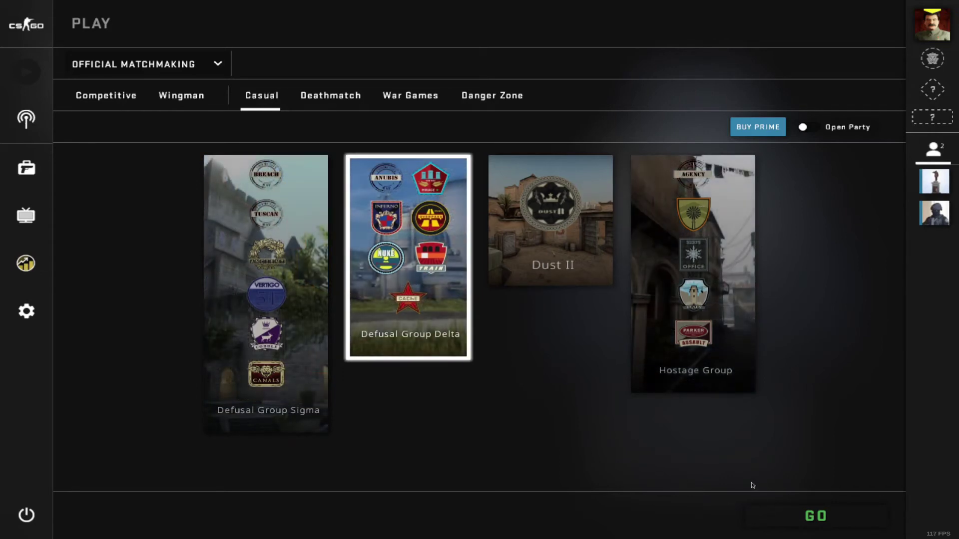
Limit the frame rate to 60 by running "fps_max 60" in the developer console, and close the console.
{"action": "key", "text": "grave"}
{"action": "type", "text": "dps"}
{"action": "key", "text": "BackSpace"}
{"action": "key", "text": "BackSpace"}
{"action": "key", "text": "BackSpace"}
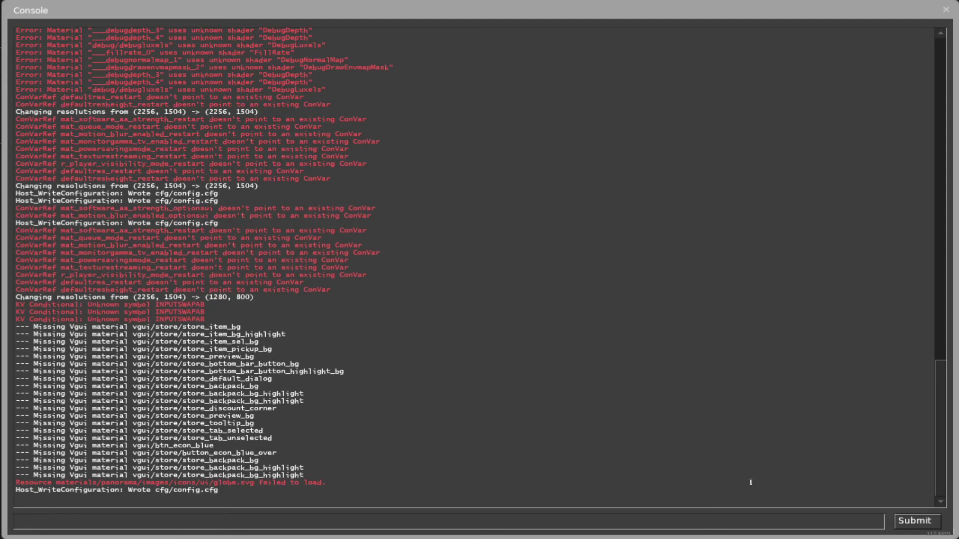
{"action": "type", "text": "fps+"}
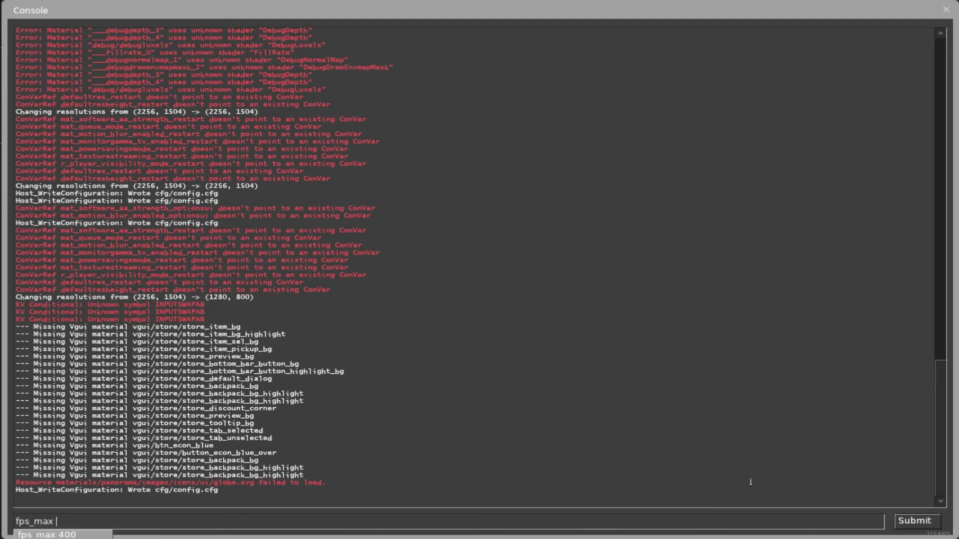
{"action": "type", "text": "60"}
{"action": "key", "text": "Return"}
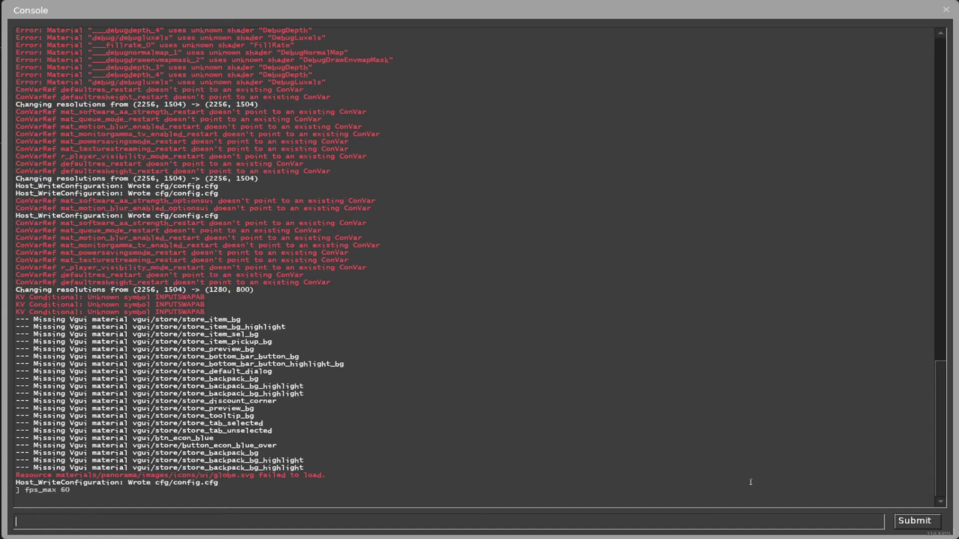
{"action": "left_click", "coordinate": [946, 11]}
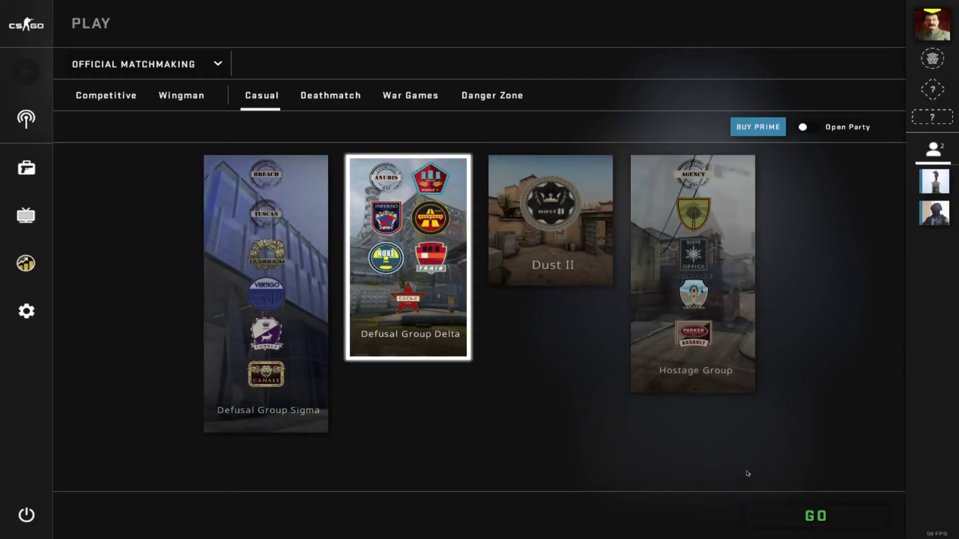
Start an official Casual match with the Defusal Group Delta maps.
{"action": "left_click", "coordinate": [799, 519]}
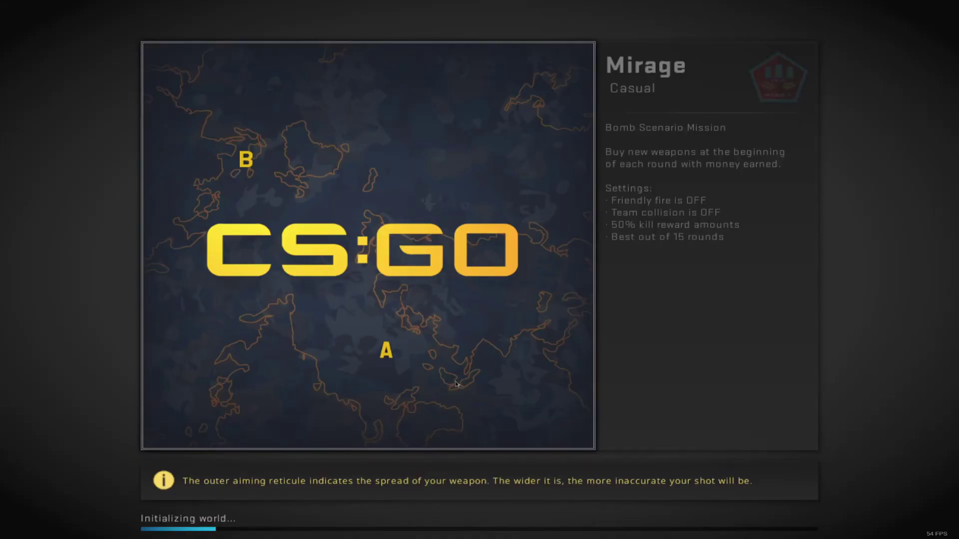
{"action": "left_click", "coordinate": [502, 296]}
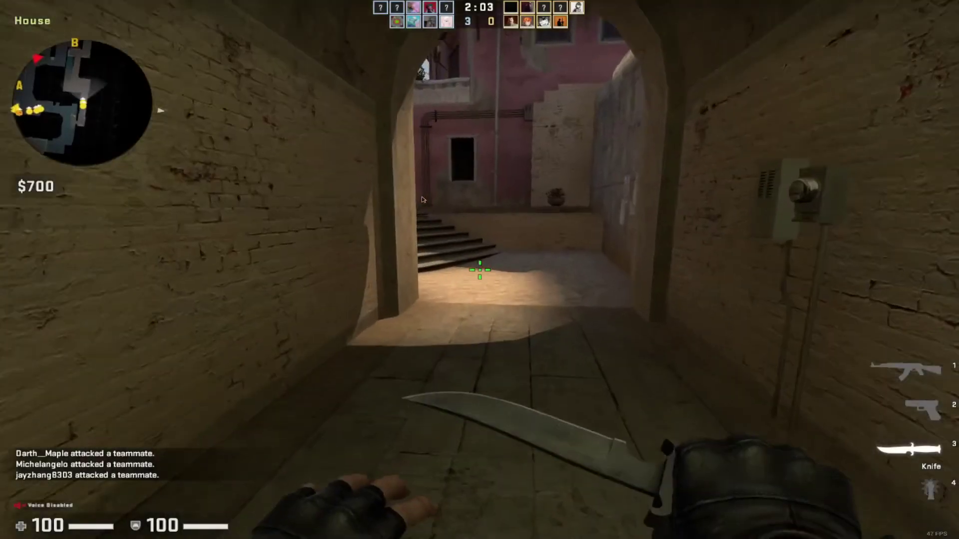
{"action": "key", "text": "w"}
{"action": "key", "text": "w"}
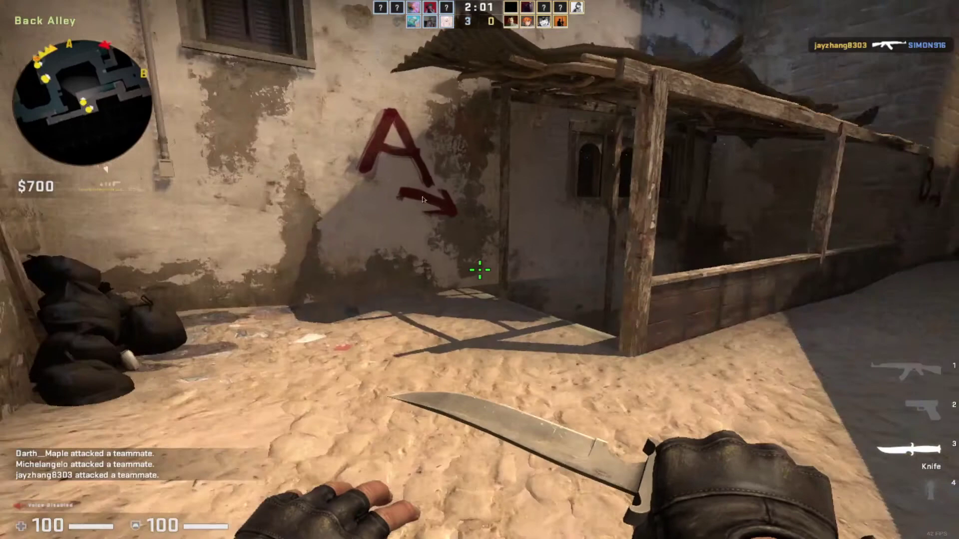
{"action": "key", "text": "w"}
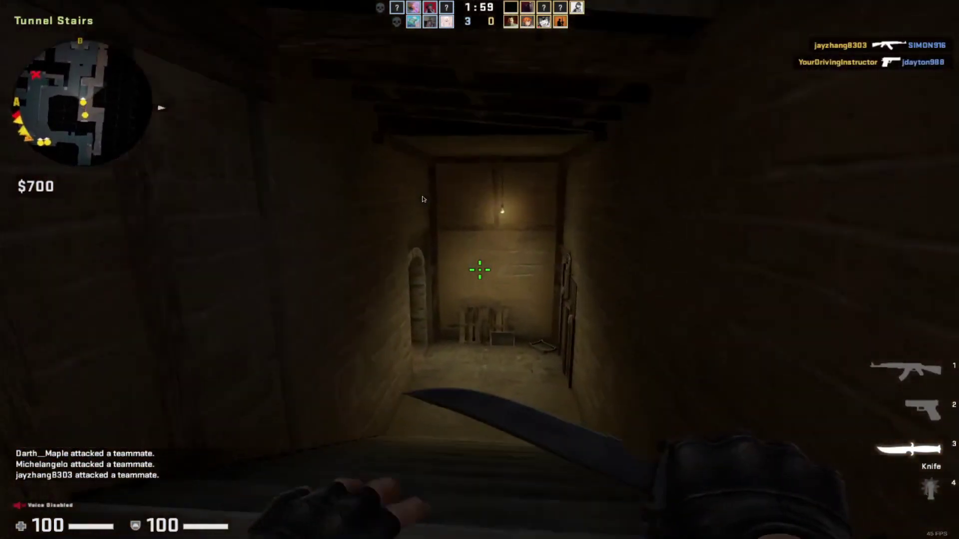
{"action": "key", "text": "w"}
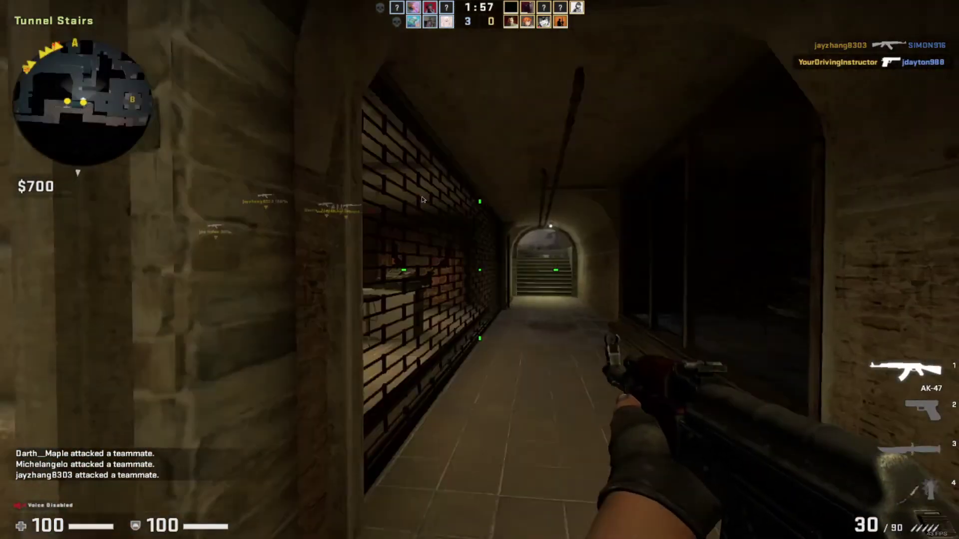
{"action": "key", "text": "w"}
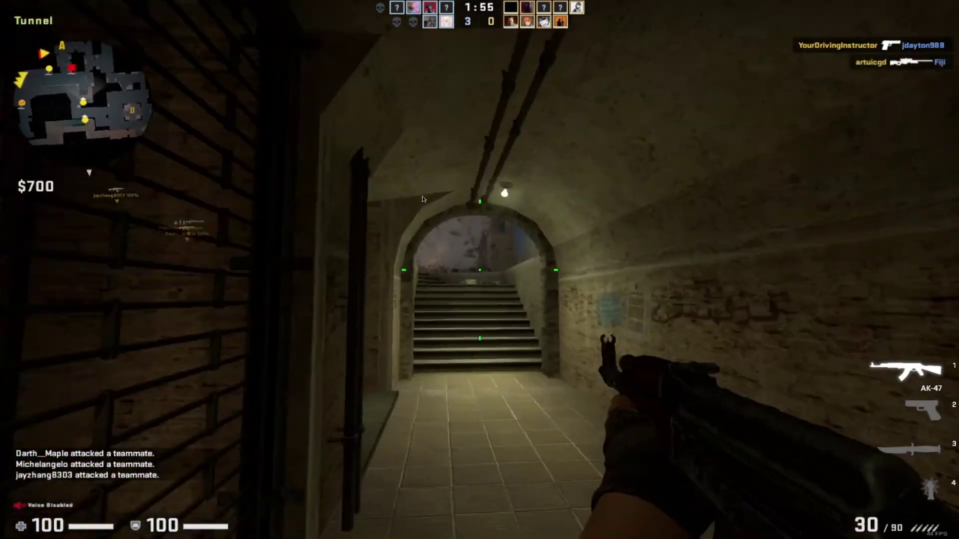
{"action": "key", "text": "w"}
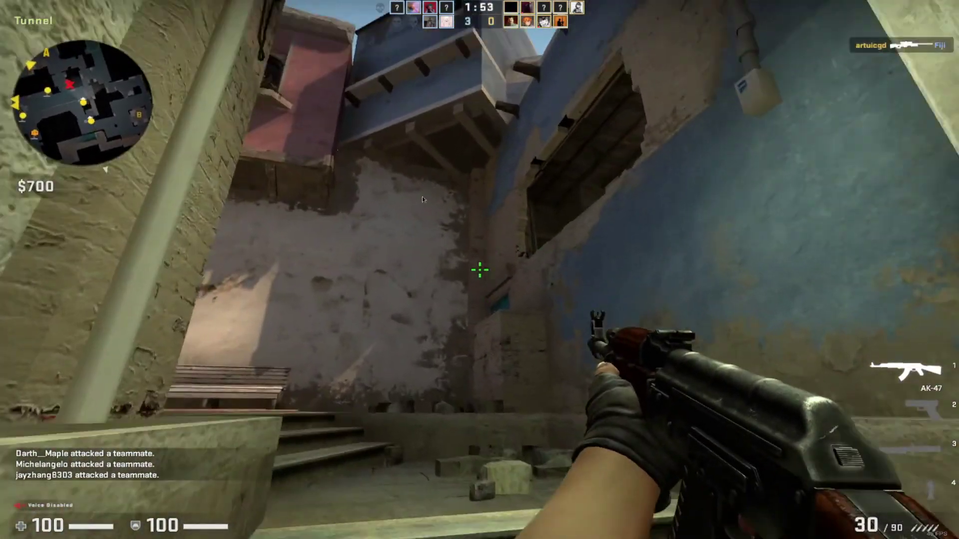
{"action": "key", "text": "w"}
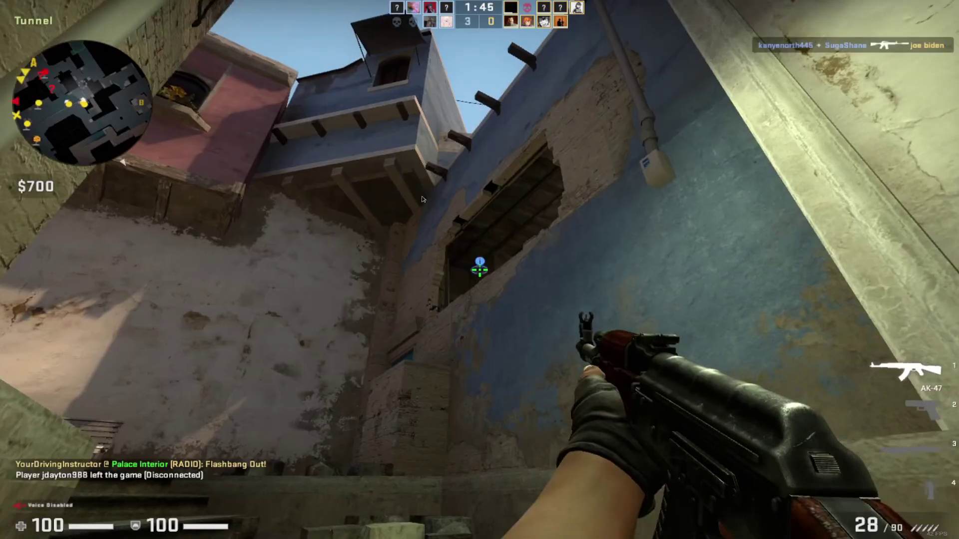
{"action": "key", "text": "w"}
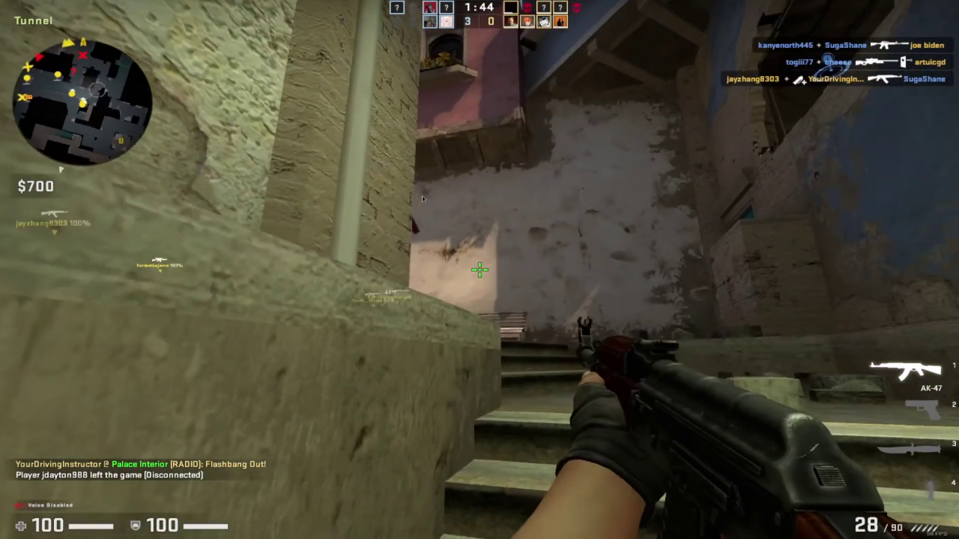
{"action": "key", "text": "w"}
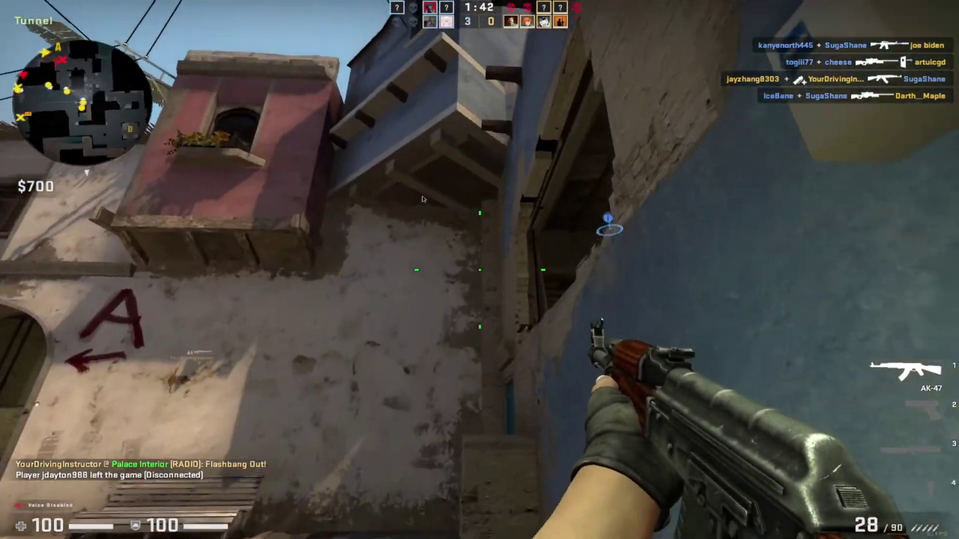
{"action": "key", "text": "w"}
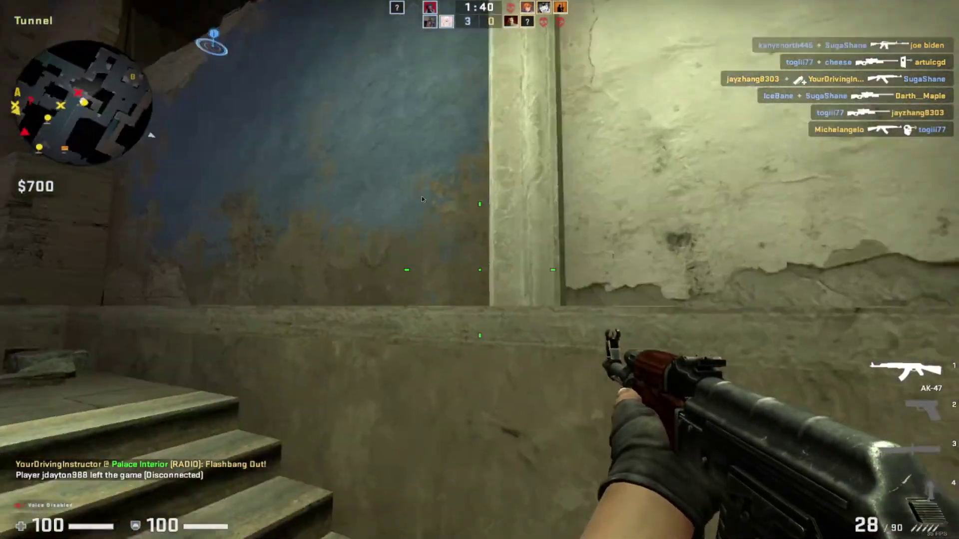
{"action": "key", "text": "w"}
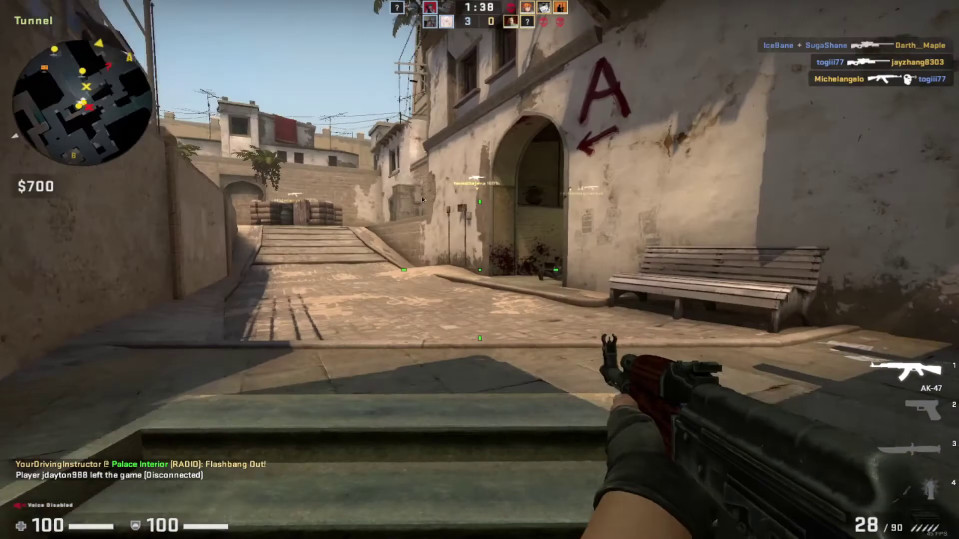
{"action": "key", "text": "w"}
{"action": "key", "text": "w"}
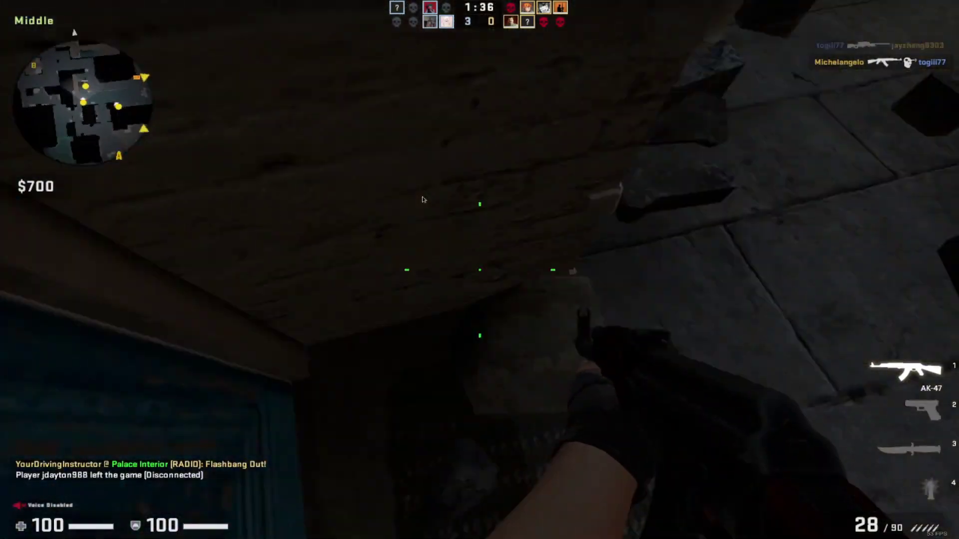
{"action": "key", "text": "3"}
{"action": "key", "text": "w"}
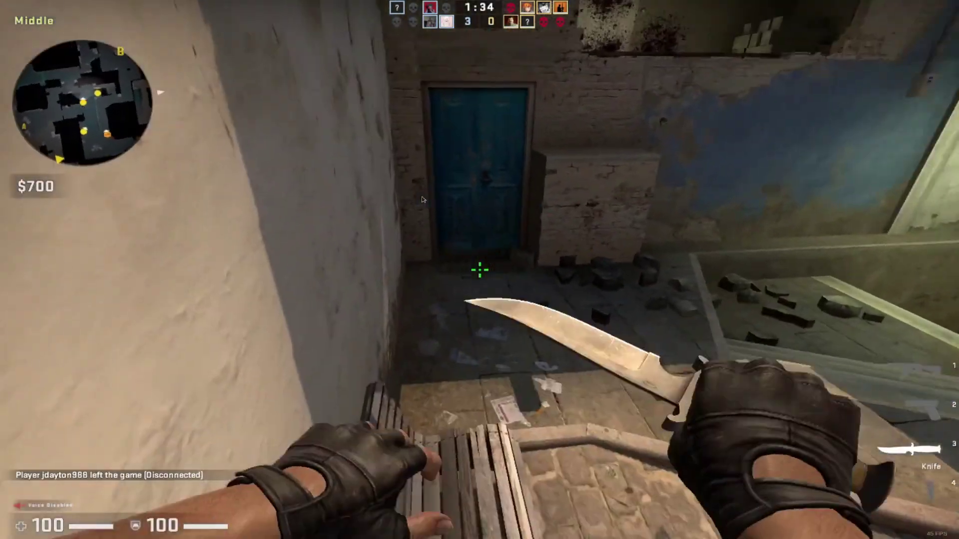
{"action": "key", "text": "w"}
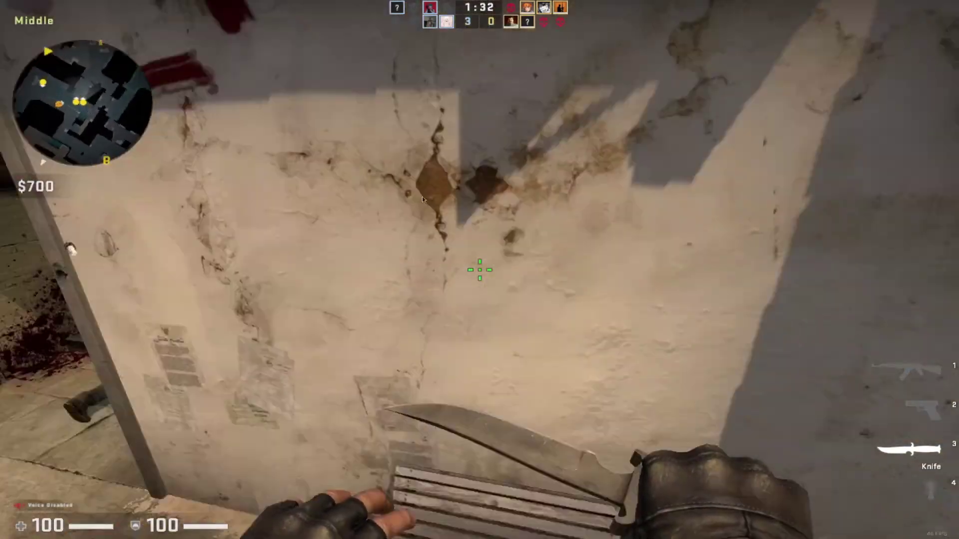
{"action": "key", "text": "w"}
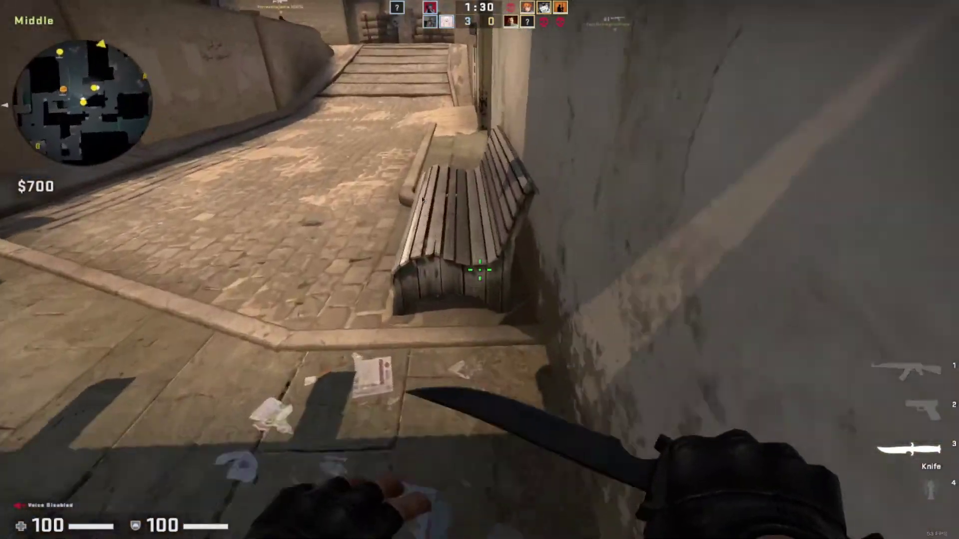
{"action": "key", "text": "w"}
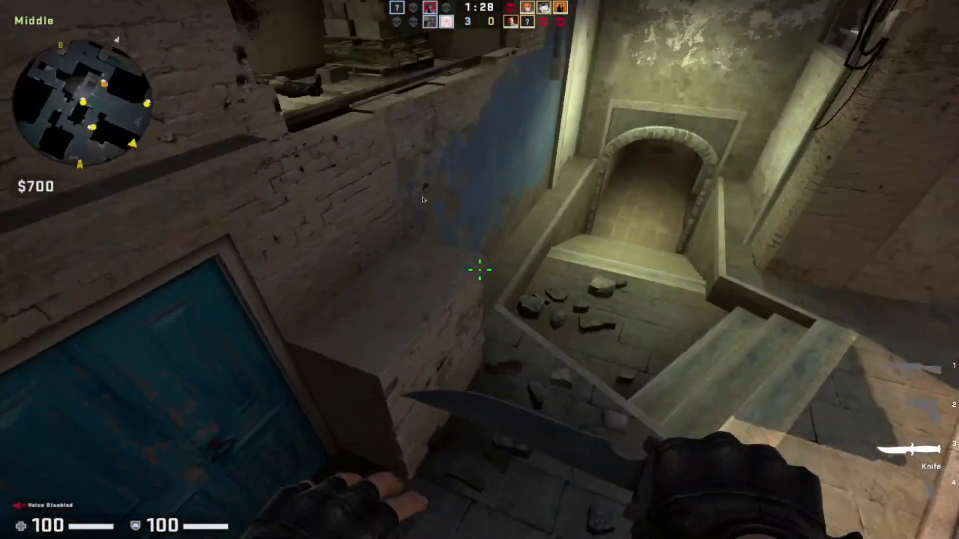
{"action": "key", "text": "w"}
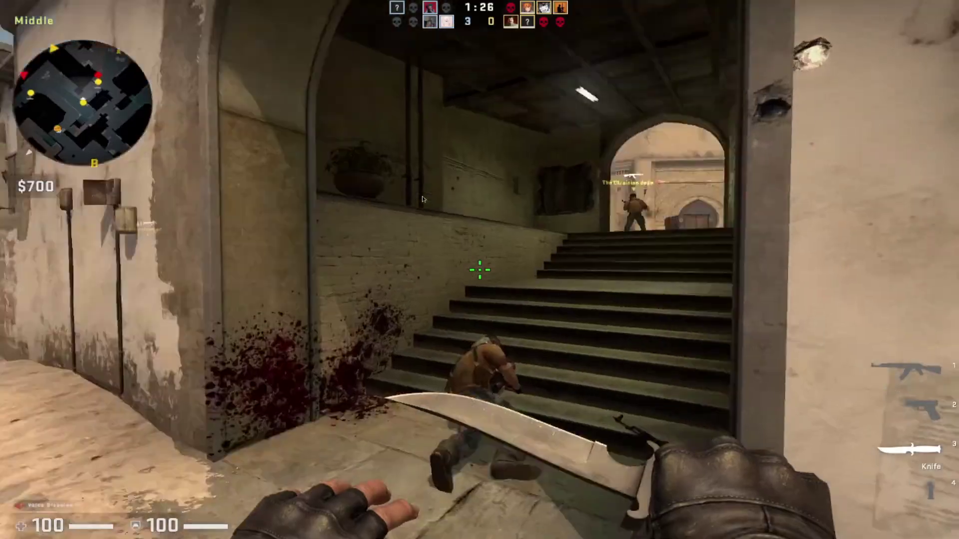
{"action": "key", "text": "1"}
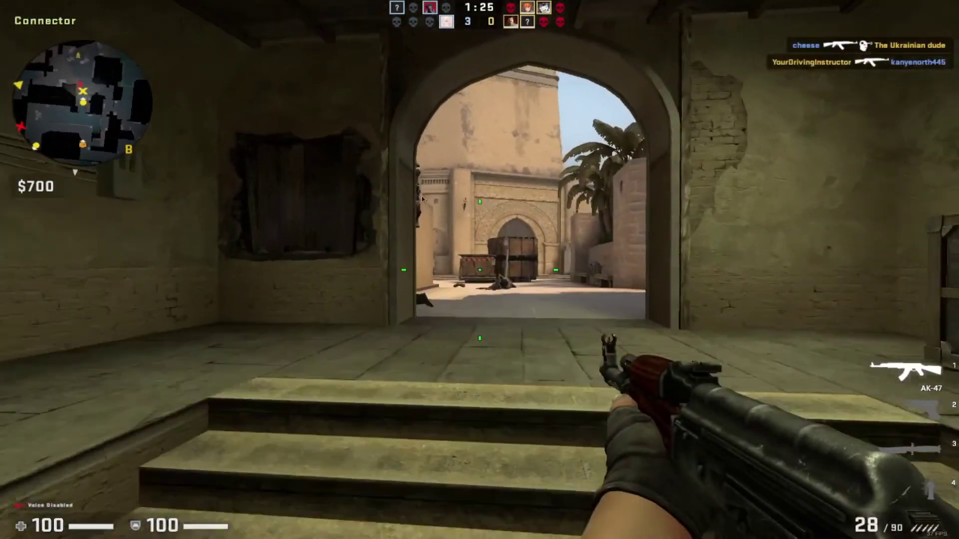
{"action": "left_click", "coordinate": [421, 196]}
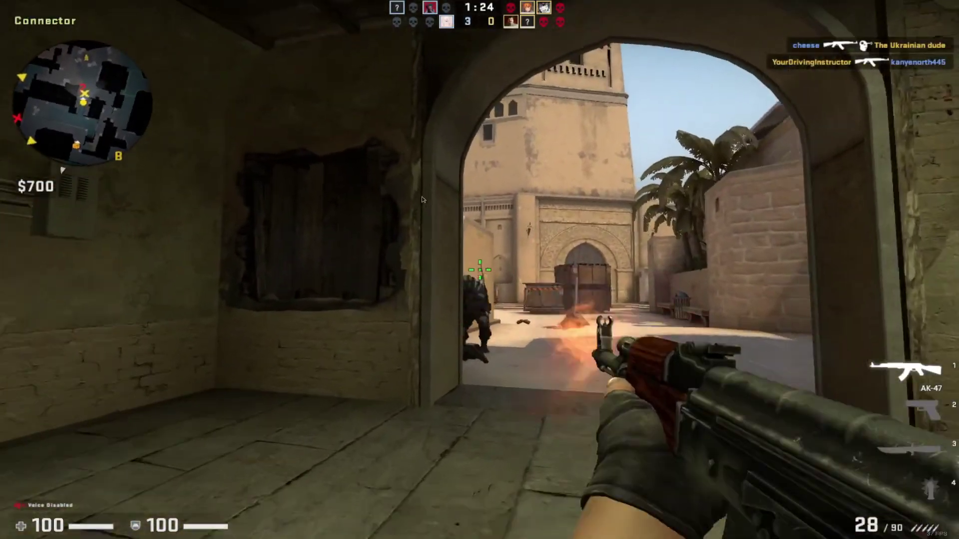
{"action": "key", "text": "w"}
{"action": "left_click", "coordinate": [421, 195]}
{"action": "key", "text": "w"}
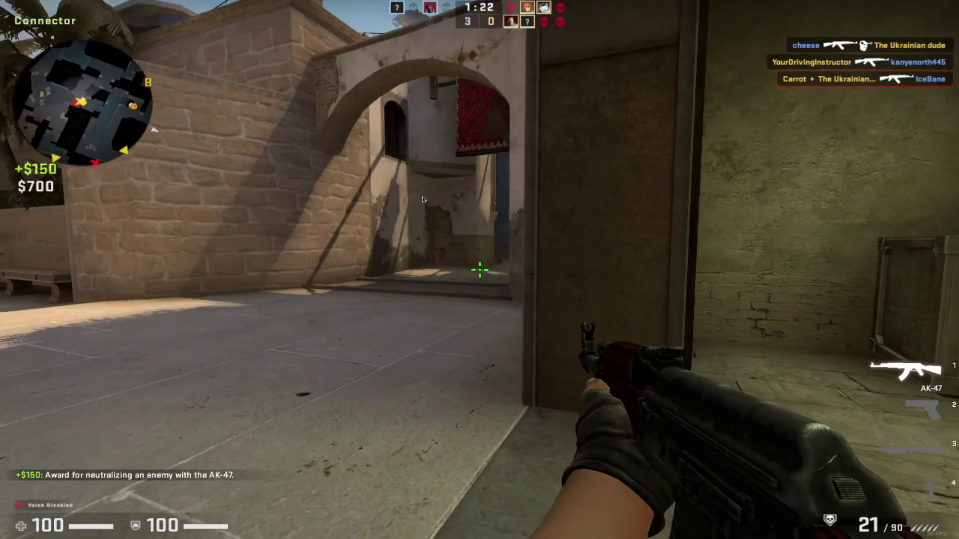
{"action": "left_click", "coordinate": [421, 196]}
{"action": "left_click", "coordinate": [421, 195]}
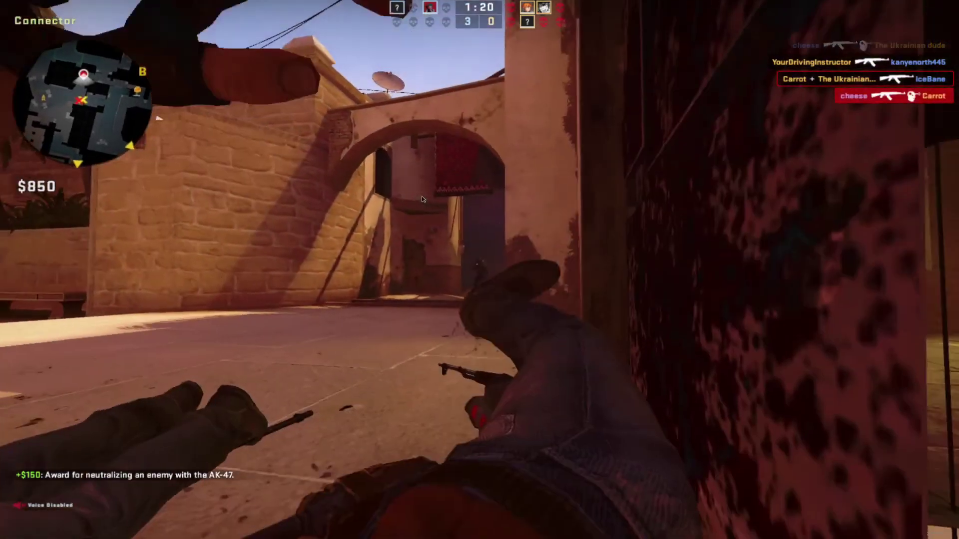